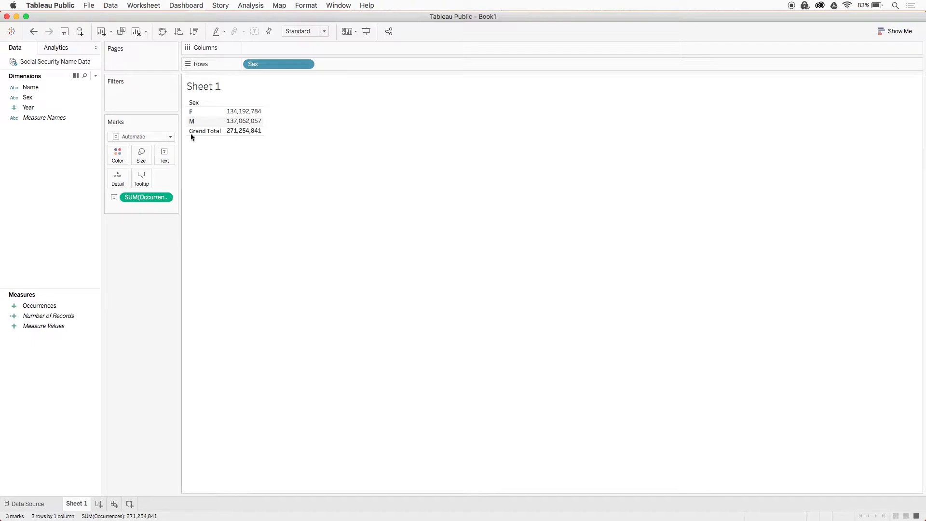
# - Move the Sex field from the rows to the filters, keeping only F
pyautogui.moveTo(255, 65); pyautogui.dragTo(140, 98)
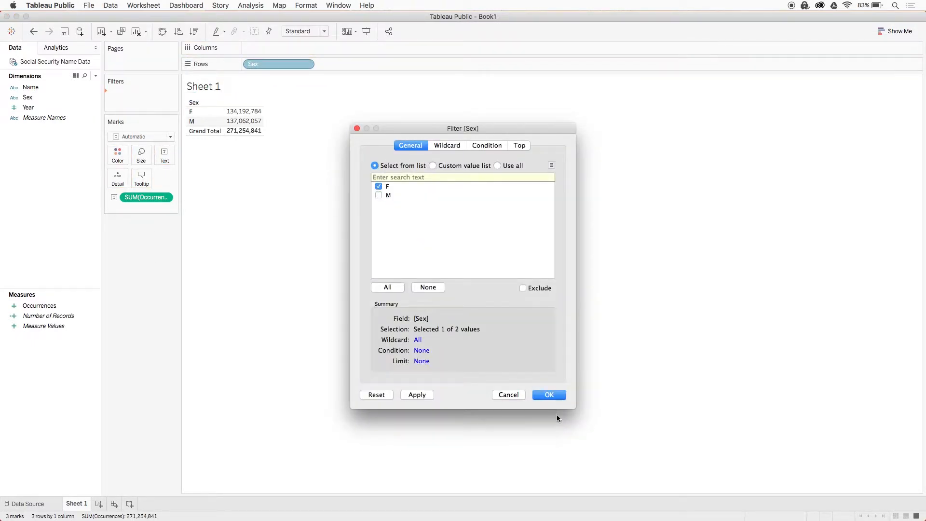
pyautogui.click(549, 395)
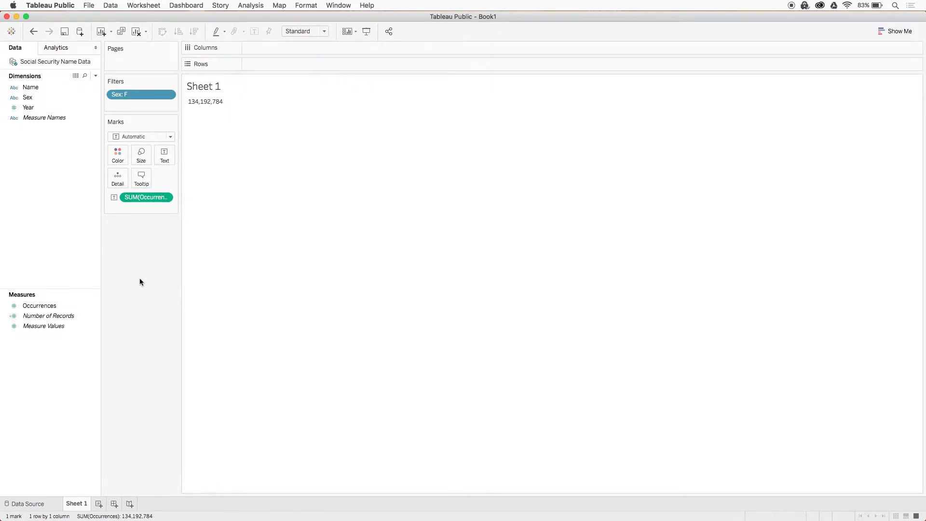
# - Clear the sheet and start a new calculated field named CALC: Female Occurrences
pyautogui.click(138, 33)
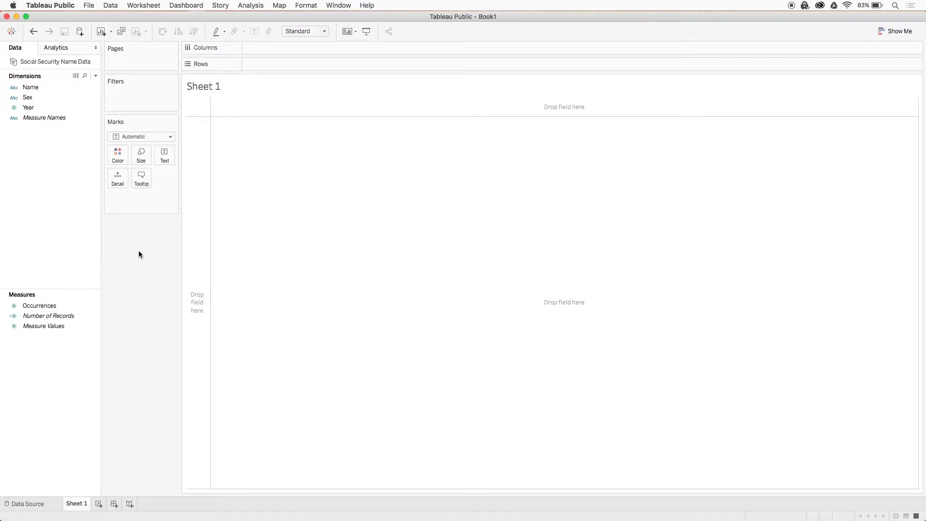
pyautogui.rightClick(59, 225)
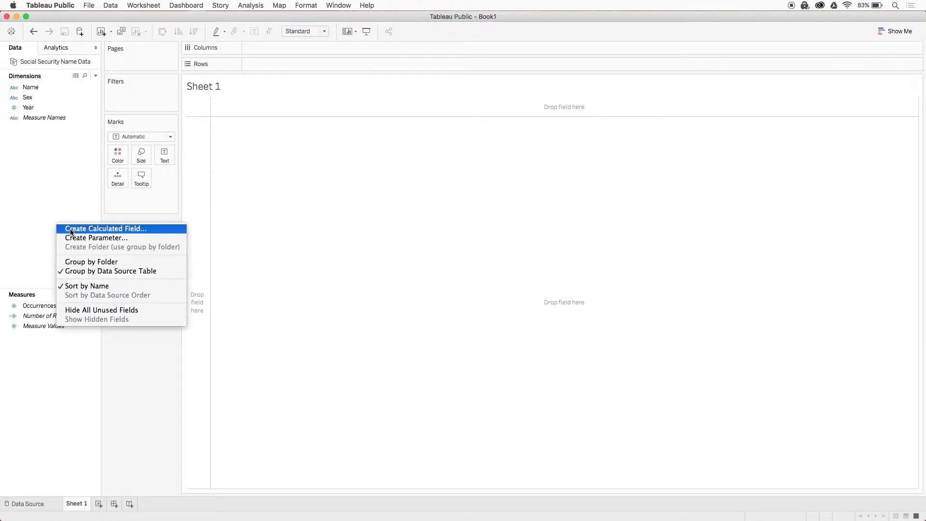
pyautogui.click(71, 231)
pyautogui.moveTo(277, 100); pyautogui.dragTo(421, 204)
pyautogui.write('CALC')
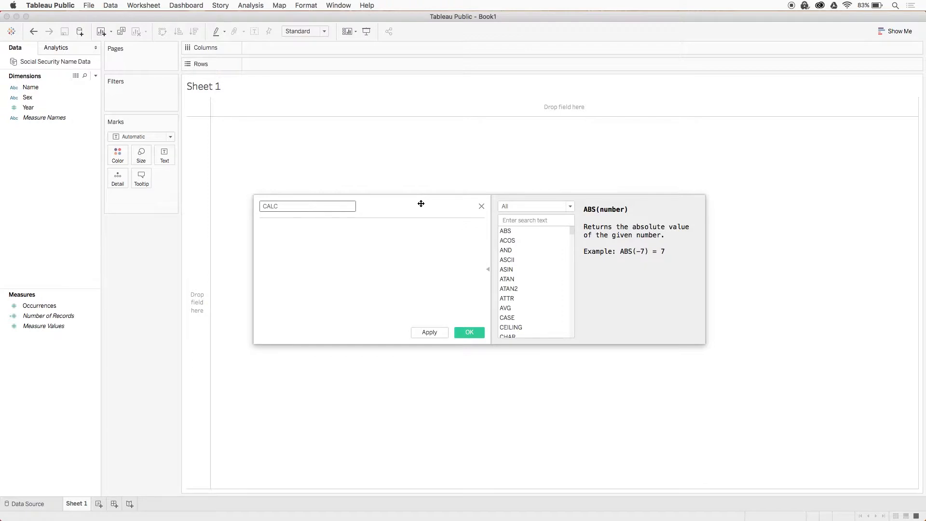
pyautogui.write(': Female Occurrences')
# - Write the comment "look at each record, and if the sex variable equals F, then give us those occurrences" on two lines, with blank lines above
pyautogui.click(407, 237)
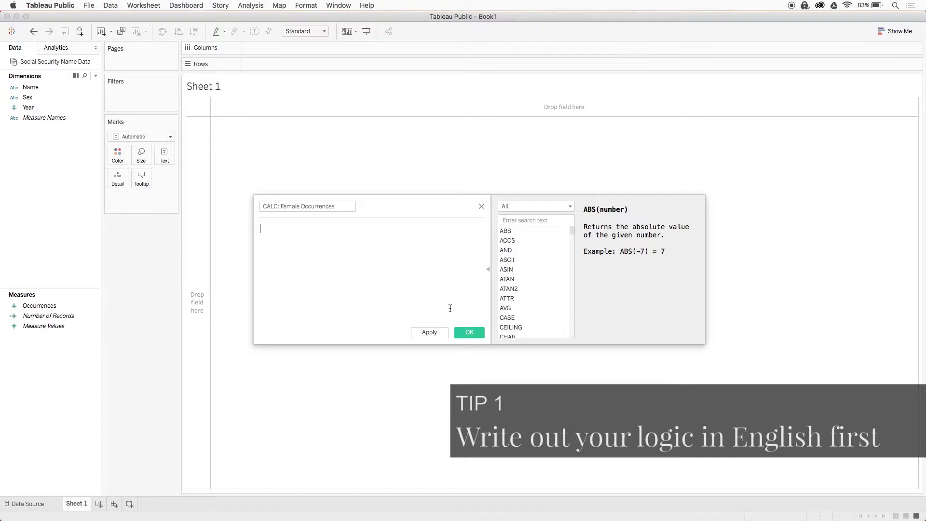
pyautogui.write('//then give us those occurrences')
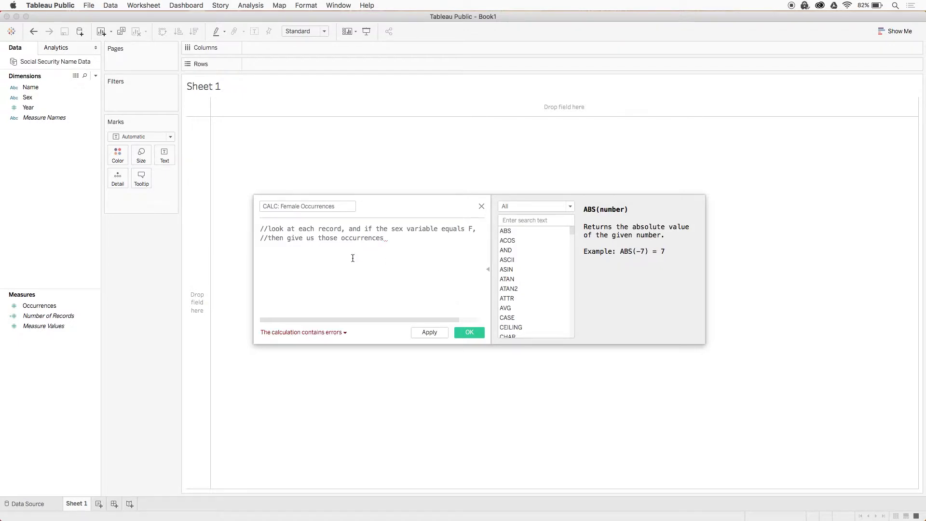
pyautogui.press('Return')
pyautogui.press('Return')
pyautogui.press('Return')
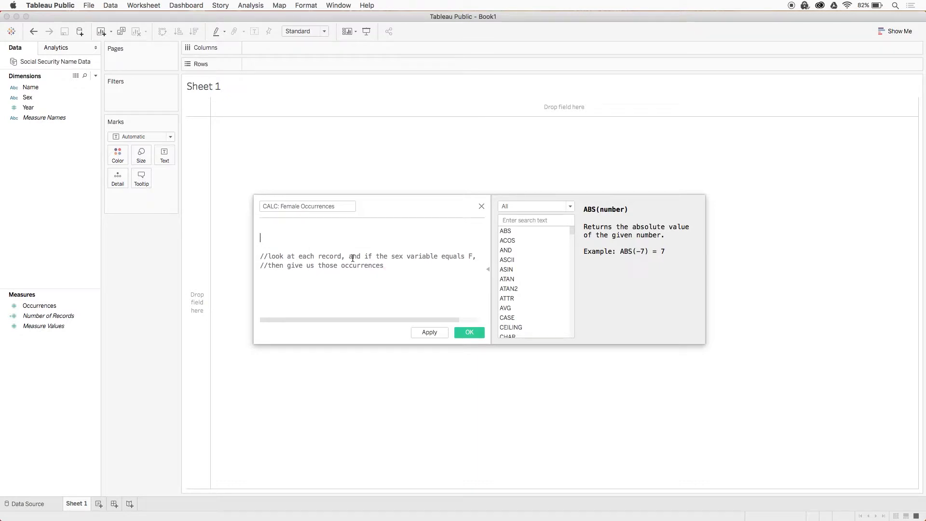
# - Enter the formula IF [Sex] = 'F' THEN [Occurrences] END above the comment and save the calculated field
pyautogui.write("IF [Sex] = 'F'")
pyautogui.press('Return')
pyautogui.write('THEN [Occurrences]')
pyautogui.press('Return')
pyautogui.write('END')
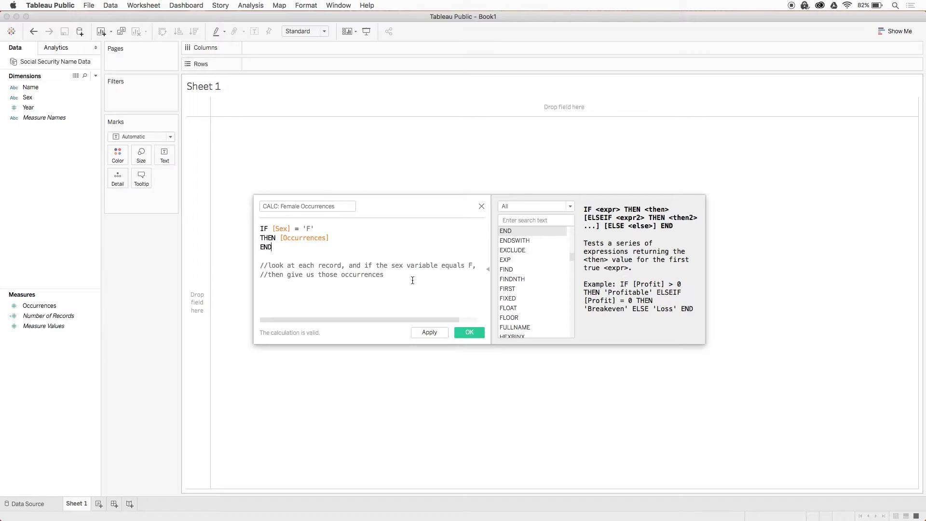
pyautogui.click(469, 332)
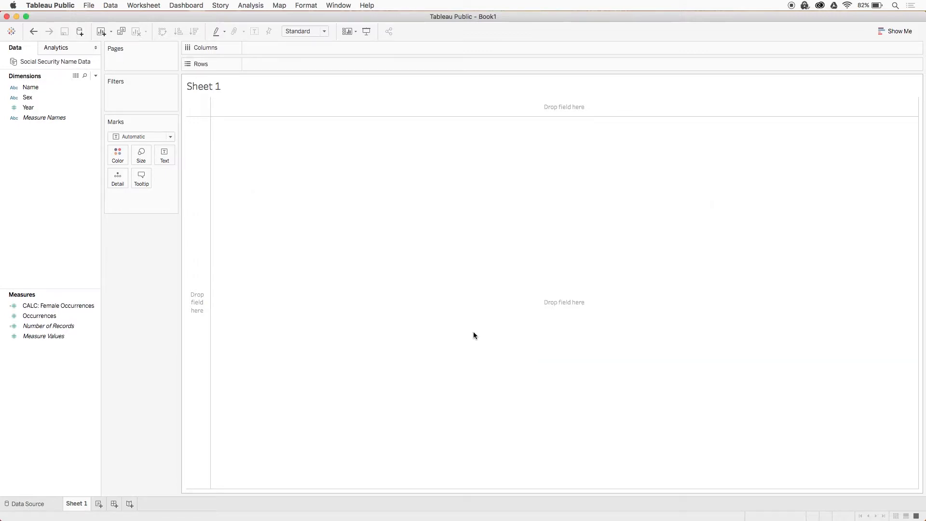
# - Show Occurrences as text on the sheet and filter Sex to F only
pyautogui.click(85, 316)
pyautogui.click(84, 307)
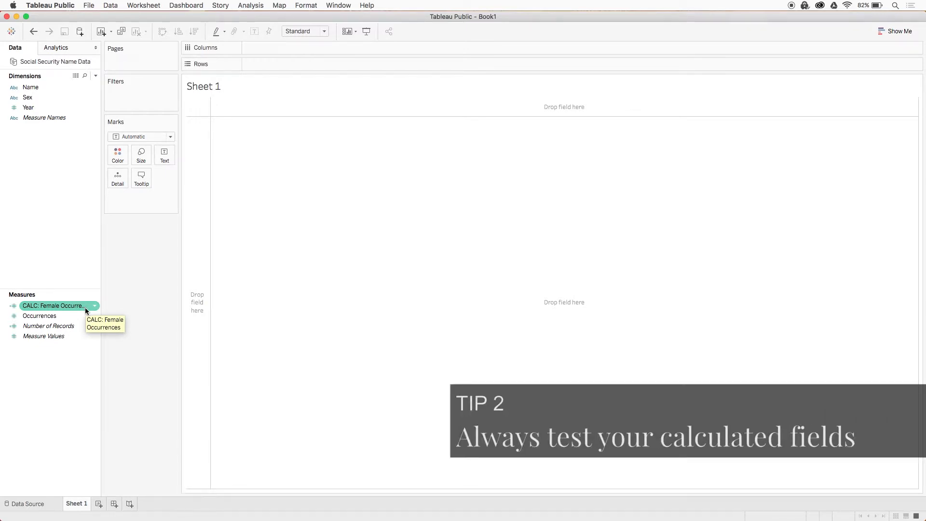
pyautogui.moveTo(85, 315); pyautogui.dragTo(166, 154)
pyautogui.moveTo(43, 98); pyautogui.dragTo(133, 92)
pyautogui.click(373, 186)
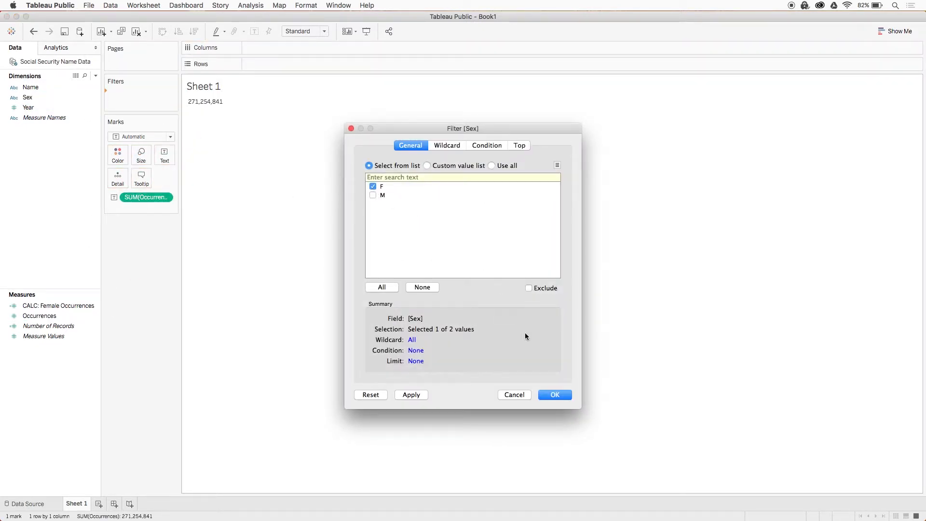
pyautogui.click(546, 395)
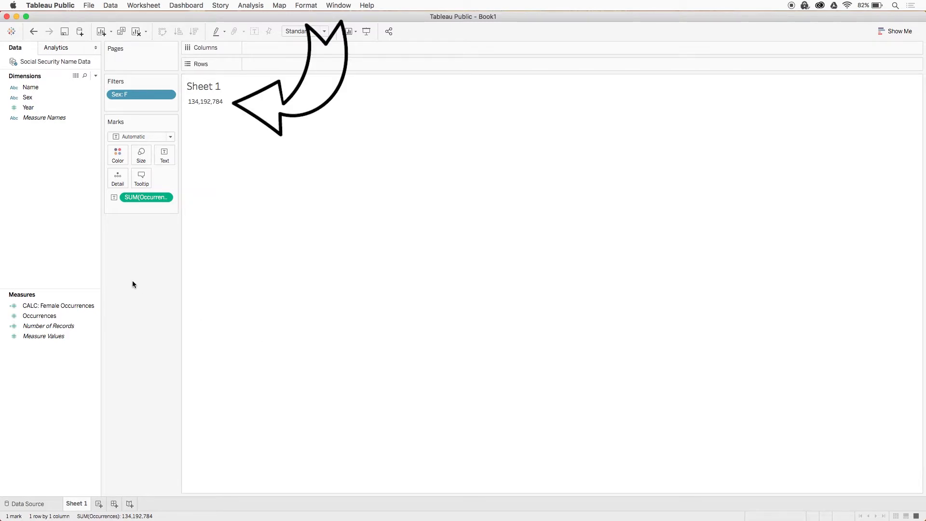
# - Clear the sheet and show CALC: Female Occurrences as text to test the calculated field
pyautogui.click(137, 31)
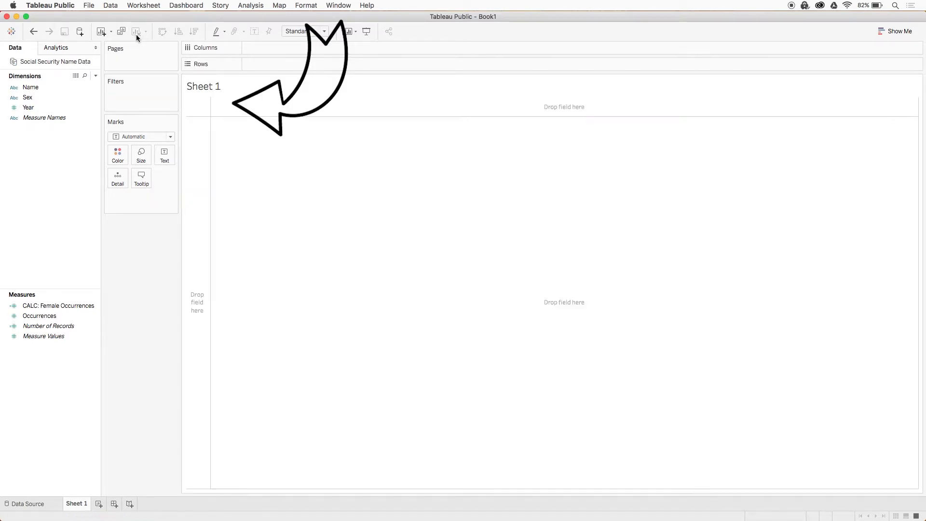
pyautogui.moveTo(68, 305); pyautogui.dragTo(166, 164)
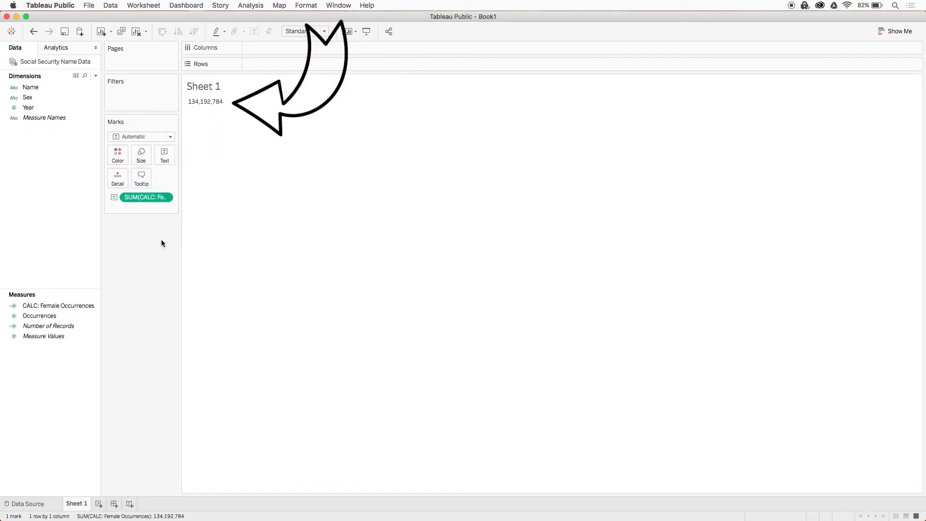
# - Clear the sheet and build a table with all Name members in rows, Sex in columns and Occurrences as text
pyautogui.click(137, 31)
pyautogui.moveTo(57, 88); pyautogui.dragTo(288, 62)
pyautogui.click(400, 269)
pyautogui.moveTo(48, 97); pyautogui.dragTo(250, 82)
pyautogui.moveTo(39, 315); pyautogui.dragTo(168, 159)
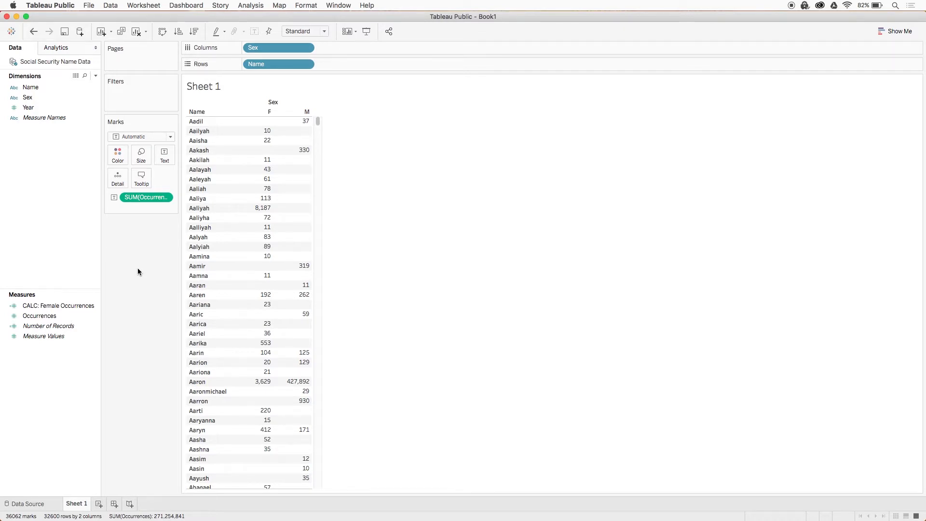
# - Add CALC: Female Occurrences to the table as text, and remove the Occurrences measure and the Sex column field
pyautogui.moveTo(51, 306); pyautogui.dragTo(170, 160)
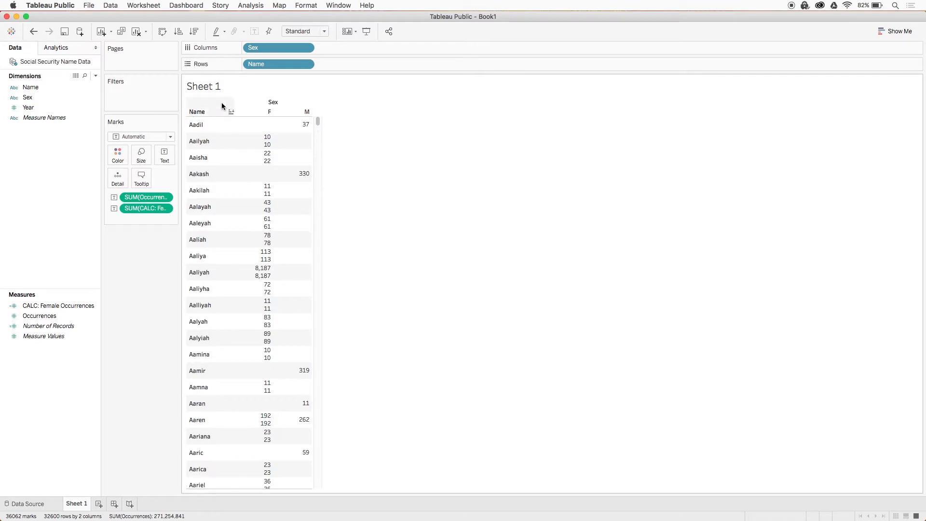
pyautogui.moveTo(146, 197); pyautogui.dragTo(155, 252)
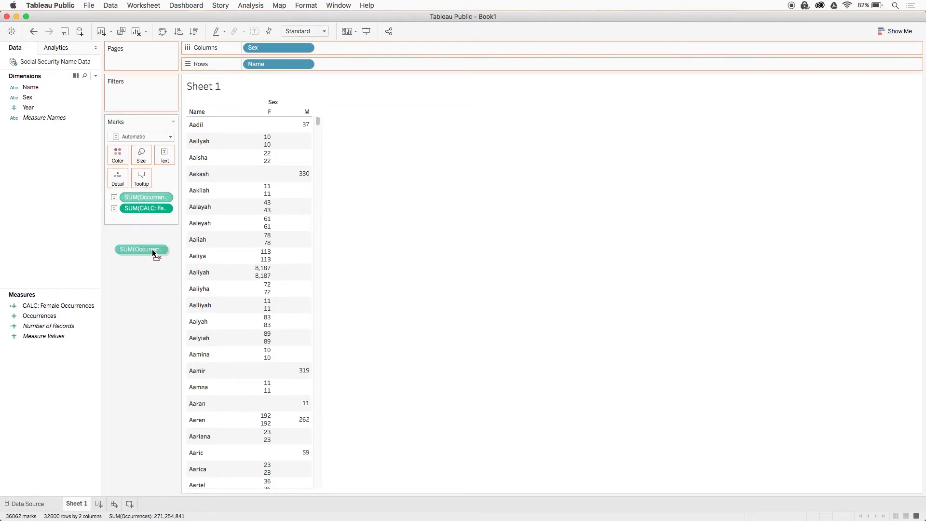
pyautogui.moveTo(255, 47); pyautogui.dragTo(140, 269)
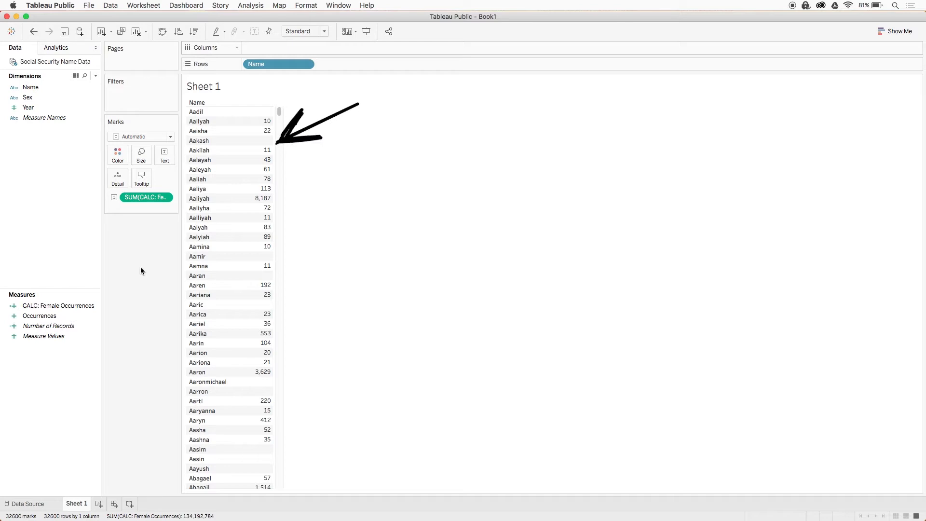
# - Edit CALC: Female Occurrences to add ELSE 0 before END, then apply and save the change
pyautogui.click(93, 306)
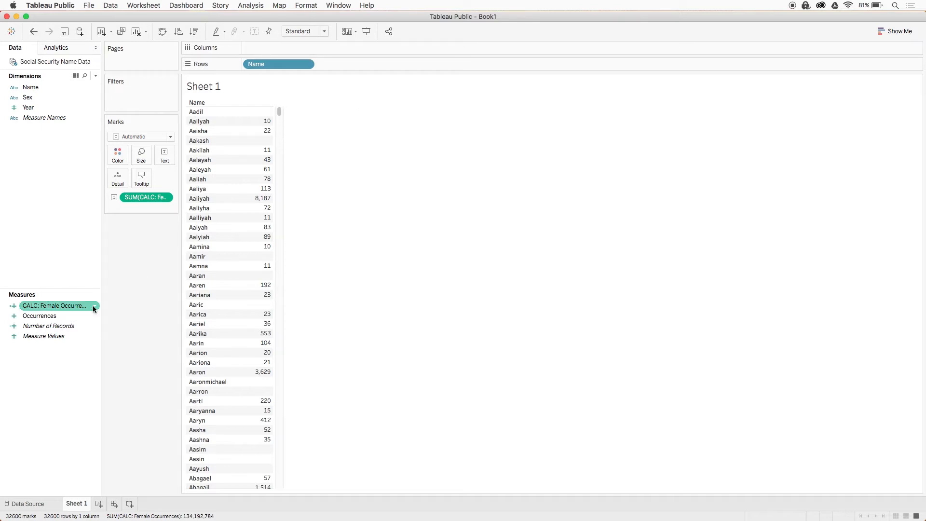
pyautogui.click(97, 308)
pyautogui.click(119, 145)
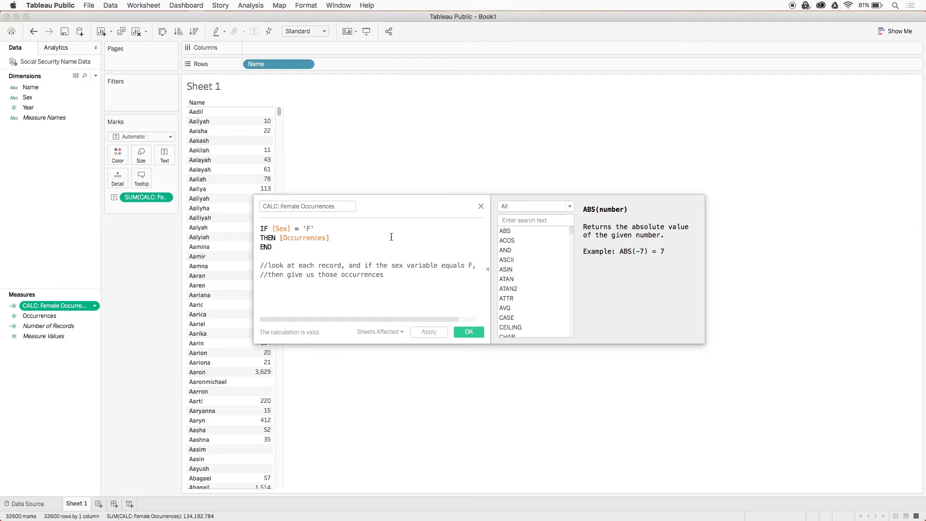
pyautogui.press('Return')
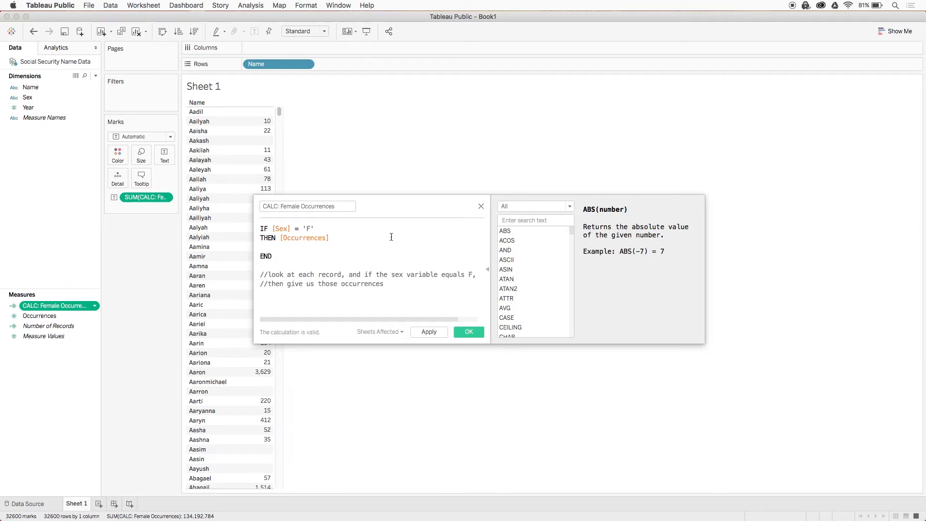
pyautogui.write('ELSE ')
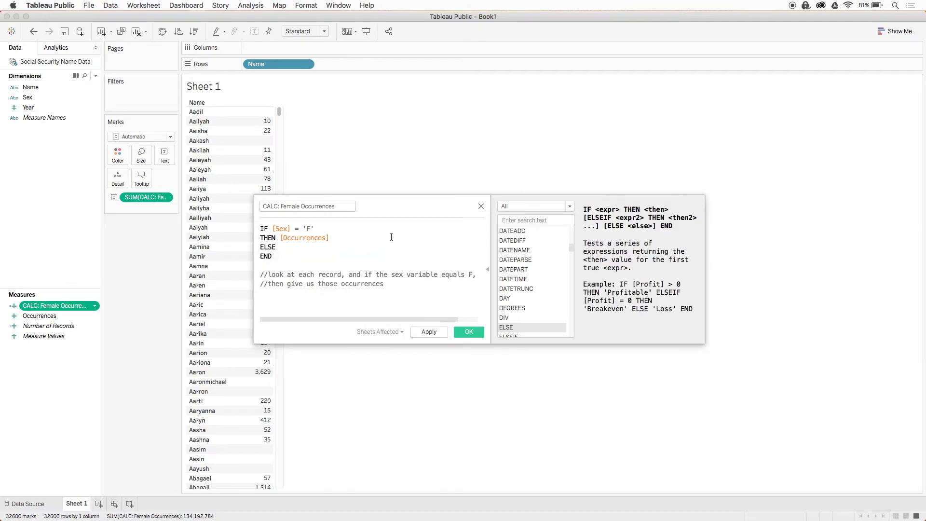
pyautogui.write('0')
pyautogui.moveTo(389, 205); pyautogui.dragTo(513, 116)
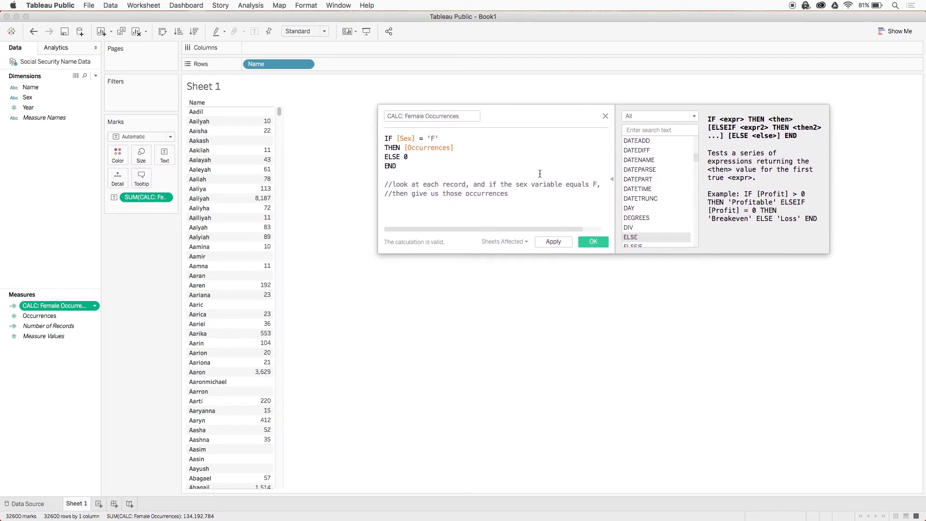
pyautogui.click(554, 244)
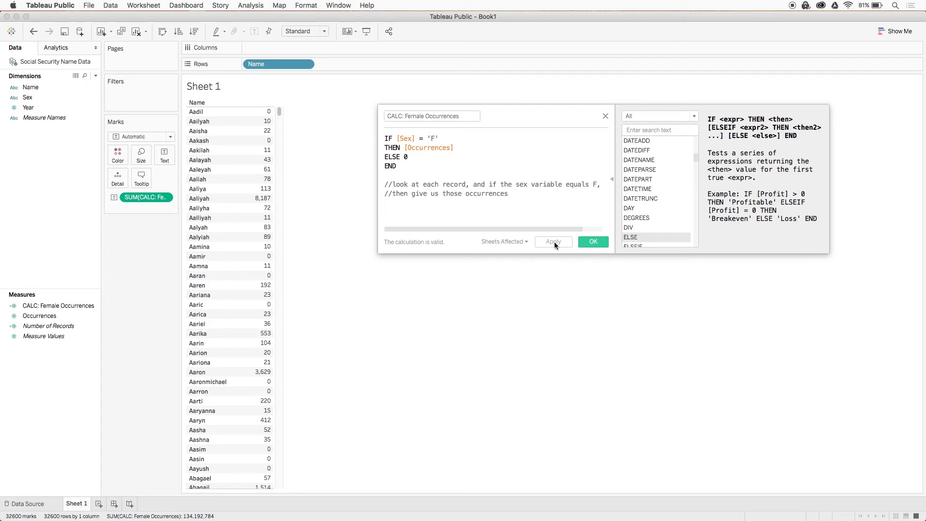
pyautogui.click(592, 240)
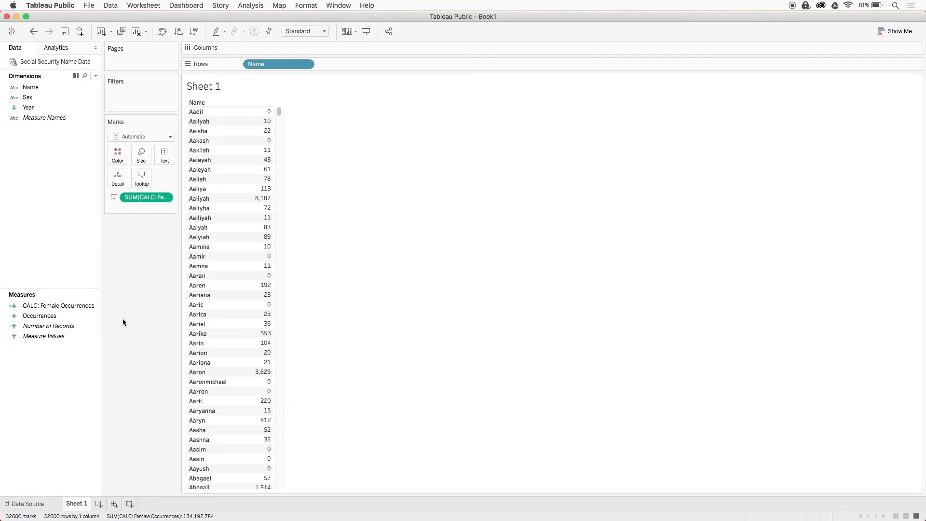
# - Duplicate CALC: Female Occurrences and edit the copy as CALC: Male Occurrences with the condition [Sex] = 'M'
pyautogui.click(95, 306)
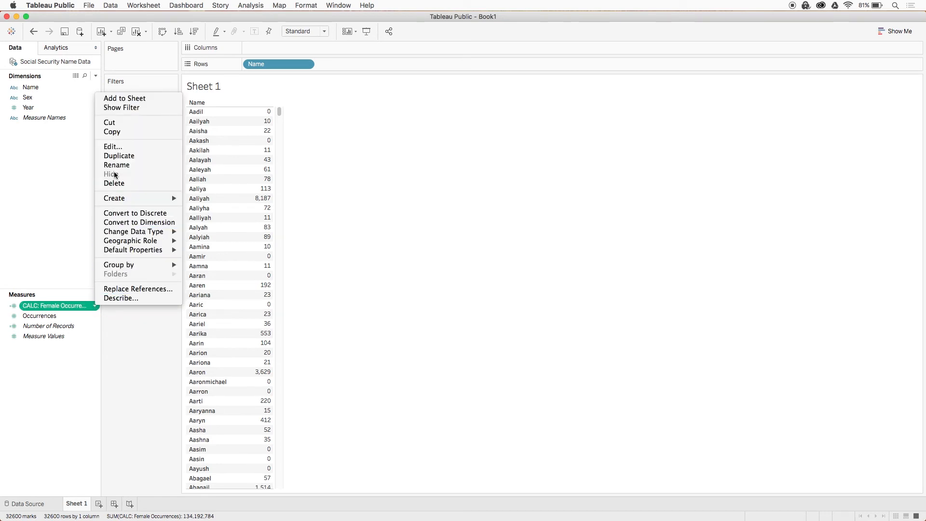
pyautogui.click(118, 156)
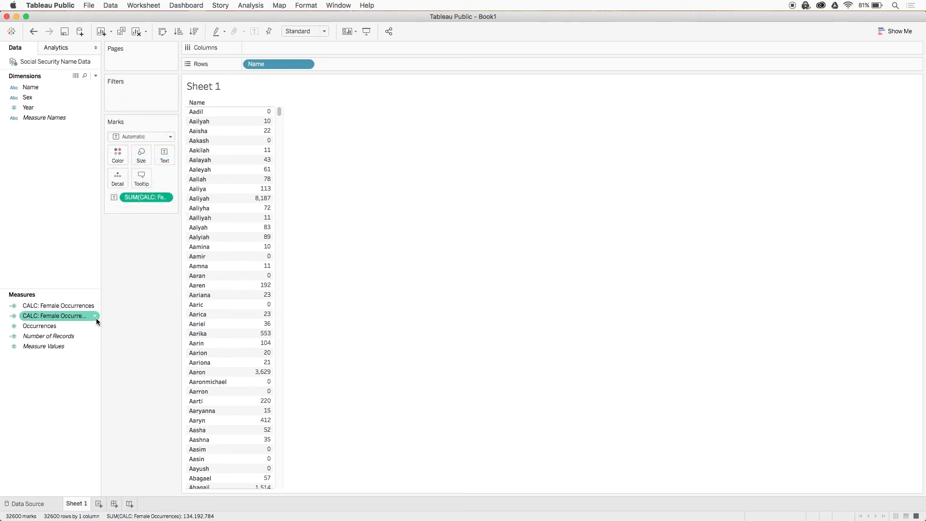
pyautogui.click(96, 316)
pyautogui.click(122, 160)
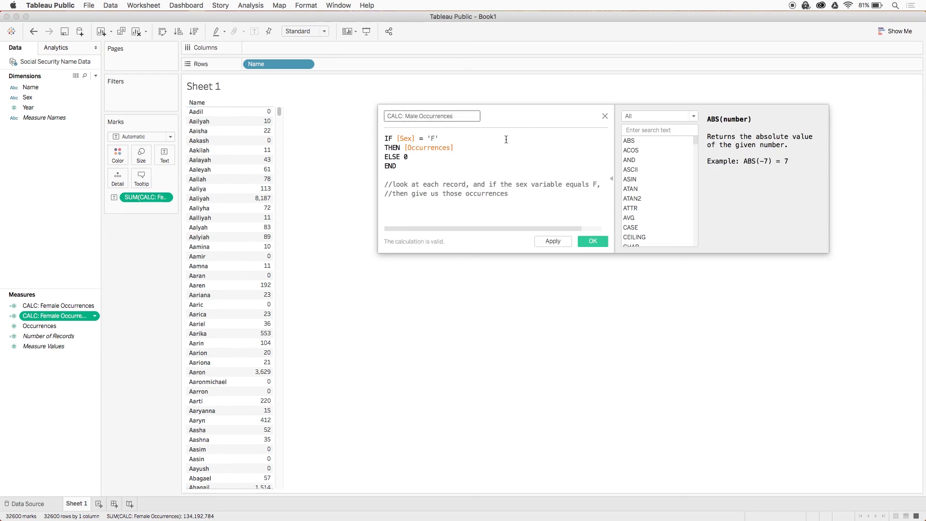
pyautogui.click(437, 138)
pyautogui.press('BackSpace')
pyautogui.write('M')
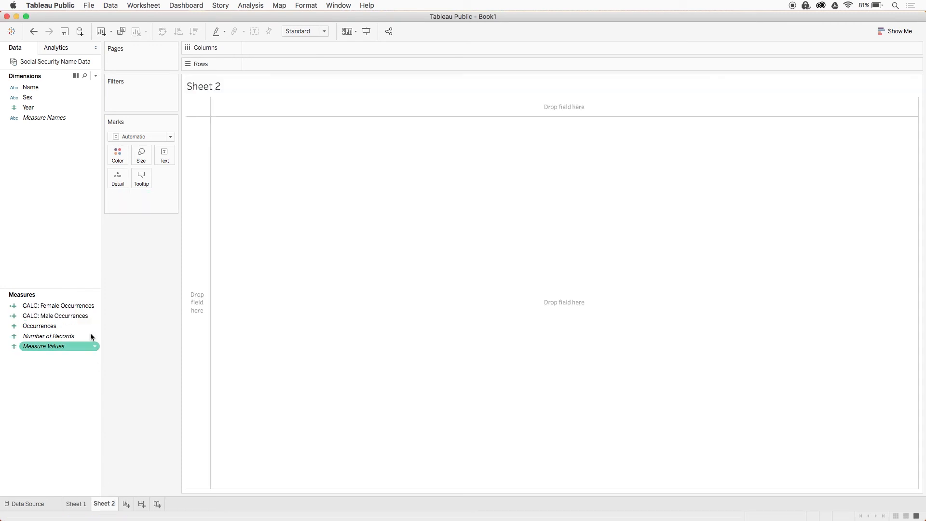
# - On the new Sheet 2, place CALC: Female Occurrences in columns and CALC: Male Occurrences in rows
pyautogui.moveTo(63, 306); pyautogui.dragTo(327, 50)
pyautogui.moveTo(45, 317); pyautogui.dragTo(311, 62)
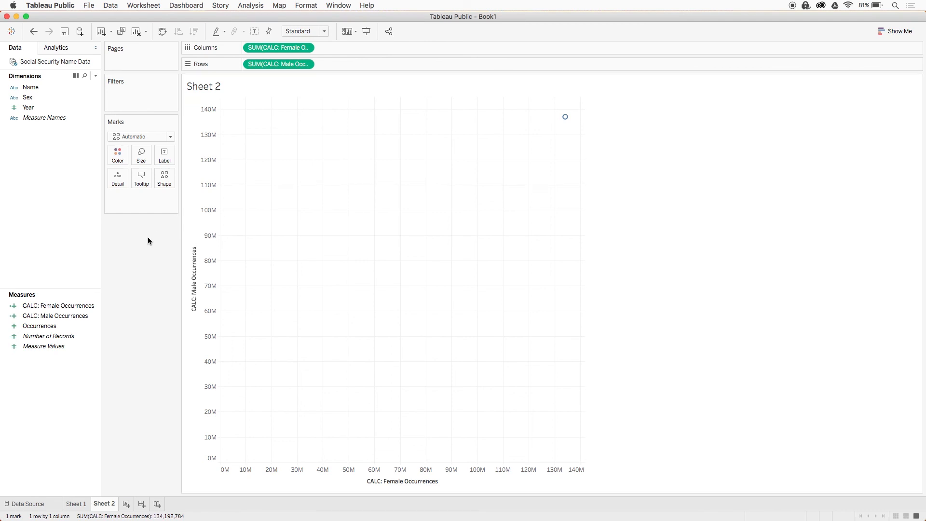